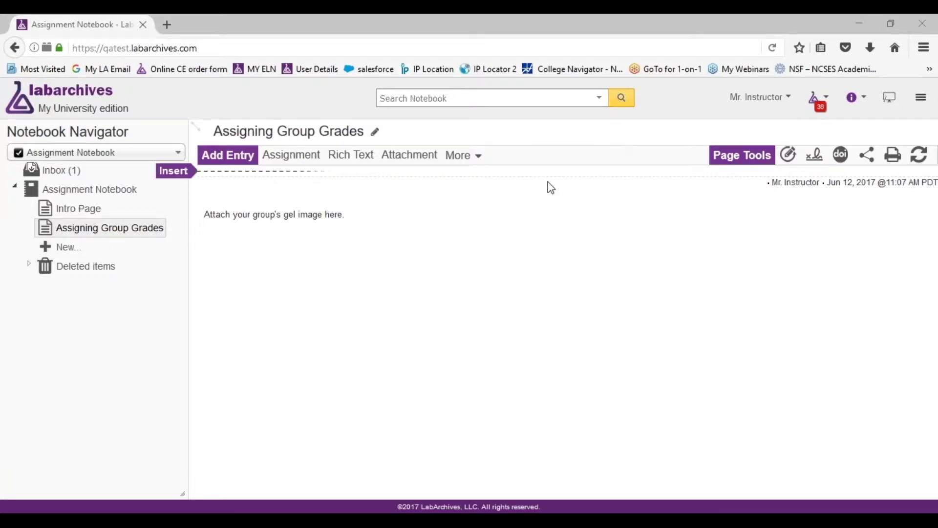
# Insert an assignment entry above the gel image instruction on the Assigning Group Grades page
pyautogui.moveTo(444, 218)
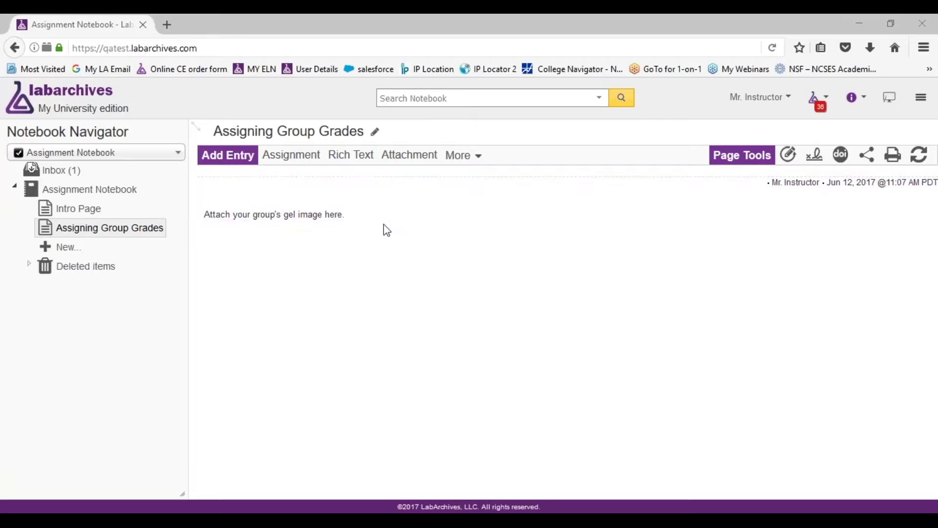
pyautogui.moveTo(356, 239)
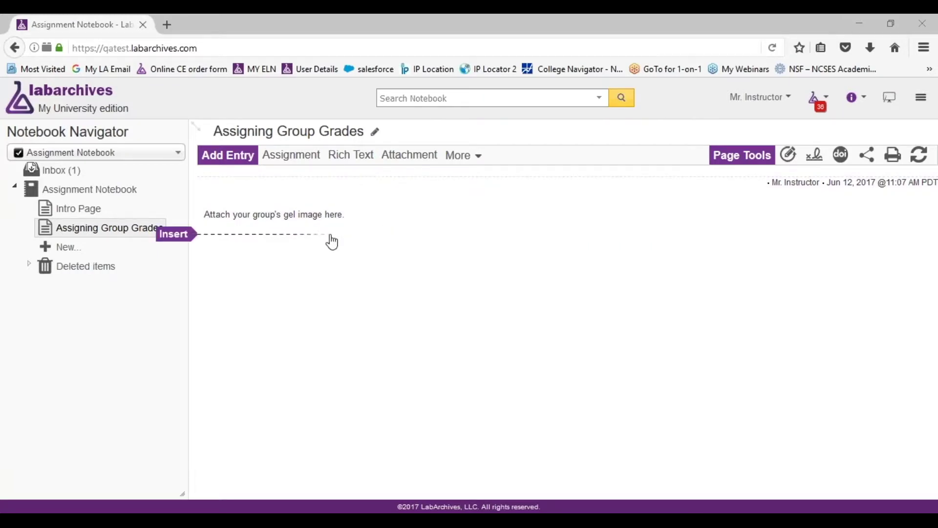
pyautogui.moveTo(304, 221)
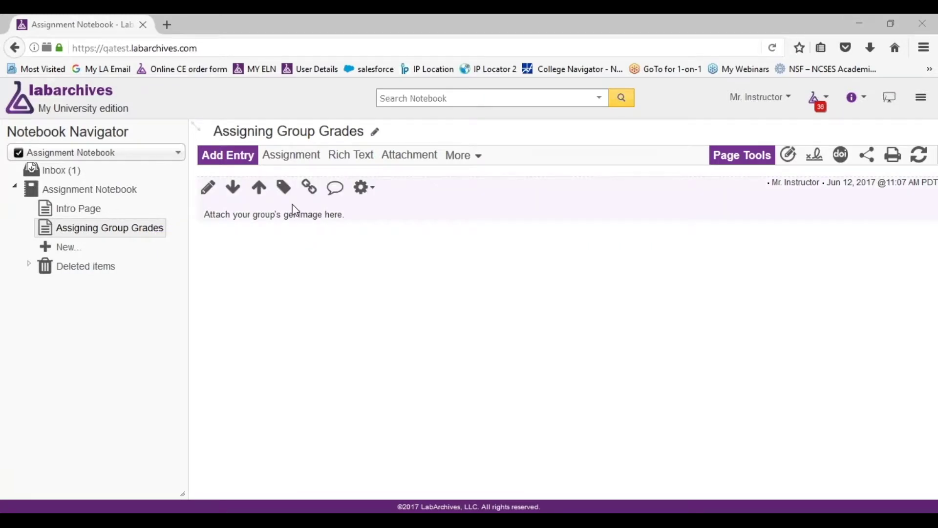
pyautogui.click(271, 182)
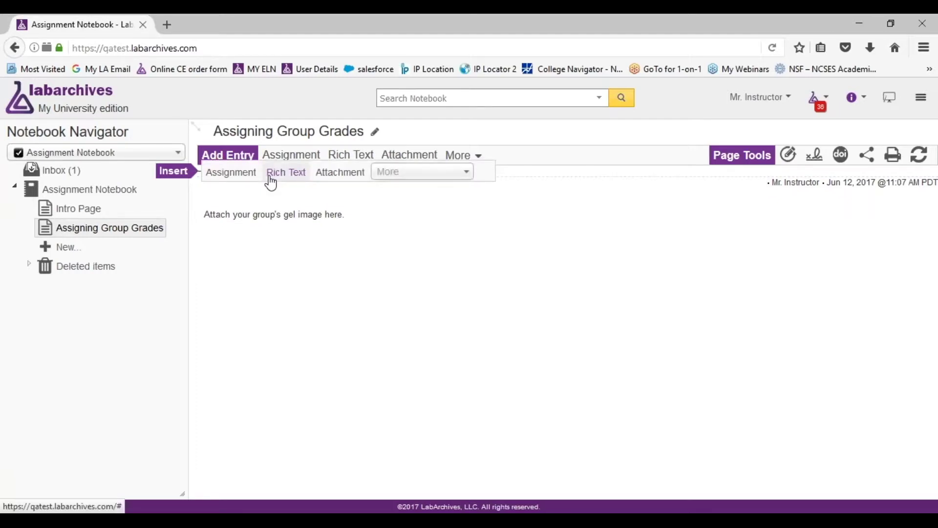
pyautogui.click(235, 175)
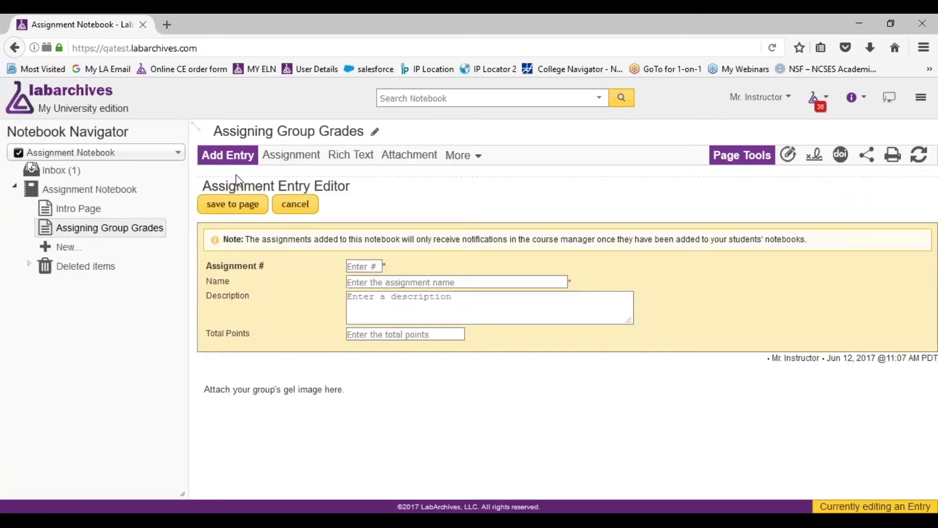
# Set the assignment number to 1 and the assignment name to Group Gel Assignment
pyautogui.click(354, 268)
pyautogui.click(354, 268)
pyautogui.click(355, 278)
pyautogui.click(361, 282)
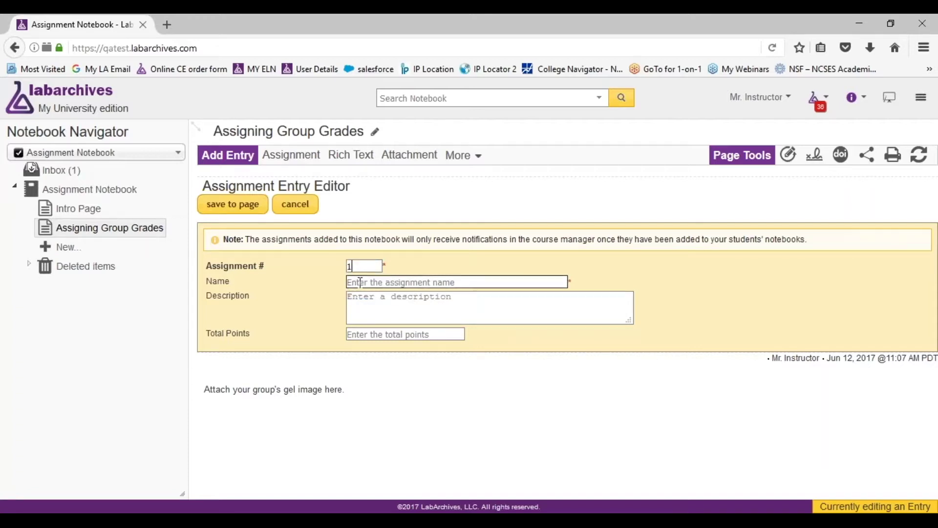
pyautogui.click(360, 282)
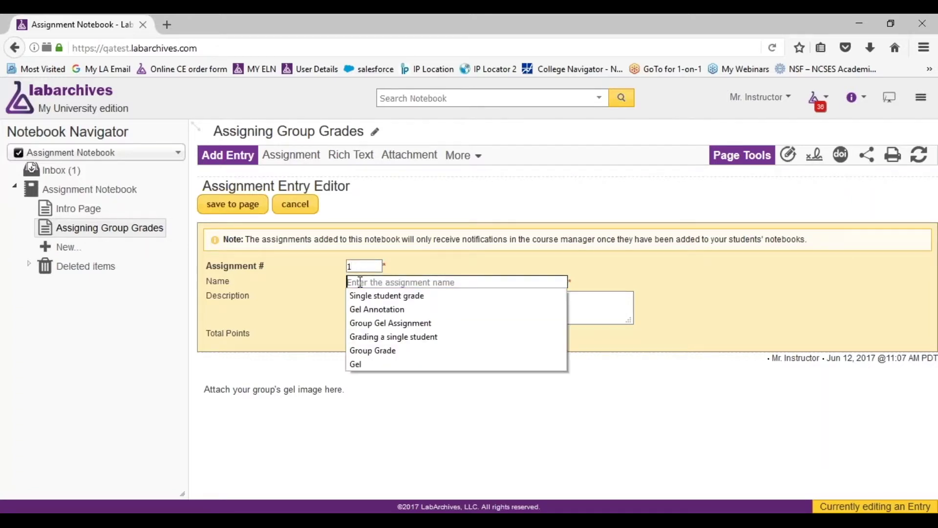
pyautogui.click(375, 323)
# Set the assignment's total points to 10 and save the entry to the page
pyautogui.click(375, 335)
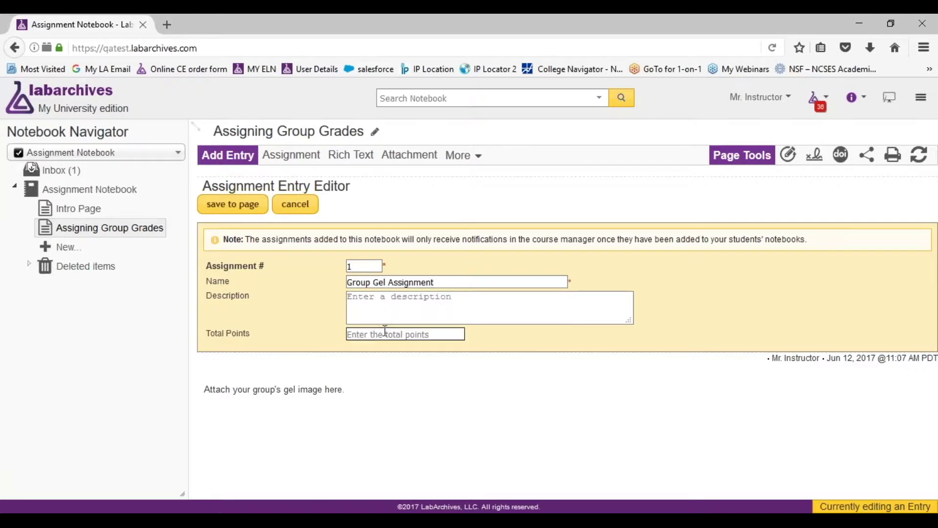
pyautogui.click(377, 337)
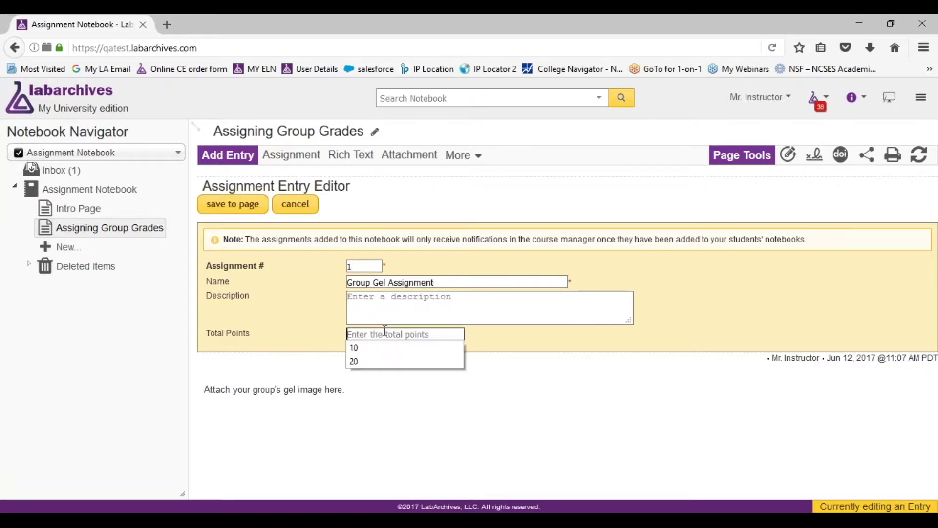
pyautogui.click(360, 348)
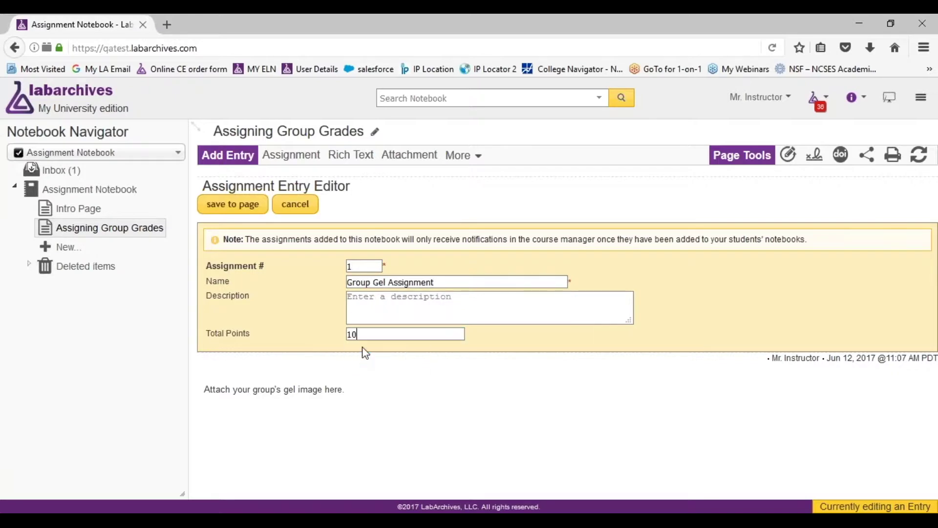
pyautogui.click(254, 204)
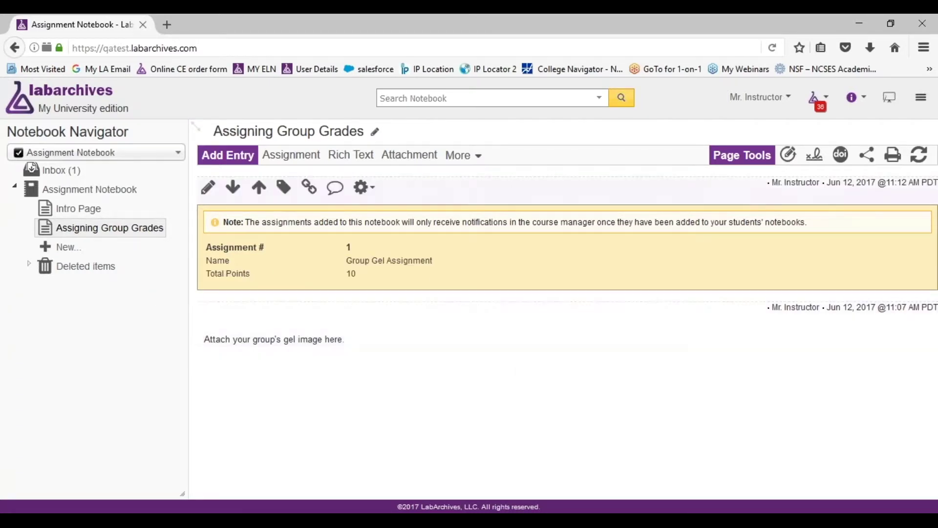
# Update the student notebooks from the Group Gel Project course information and acknowledge the alert
pyautogui.click(890, 100)
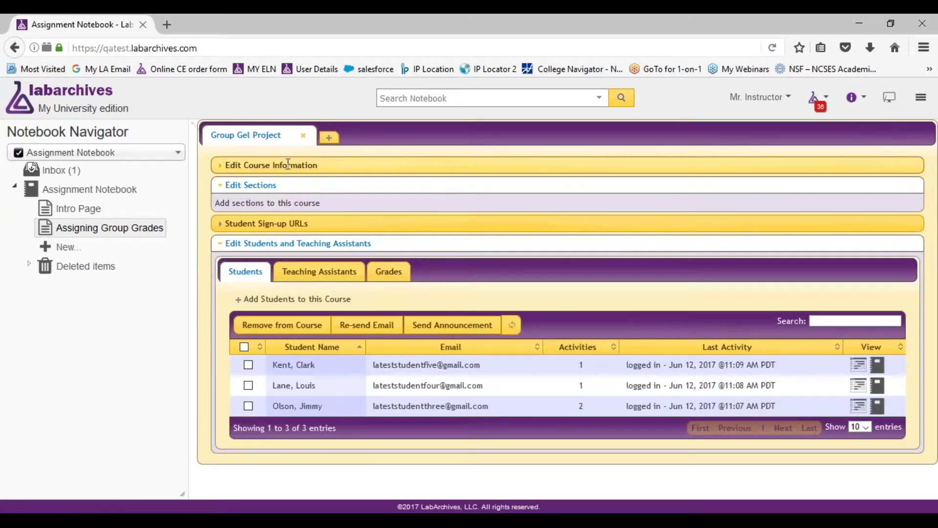
pyautogui.click(345, 165)
pyautogui.click(484, 215)
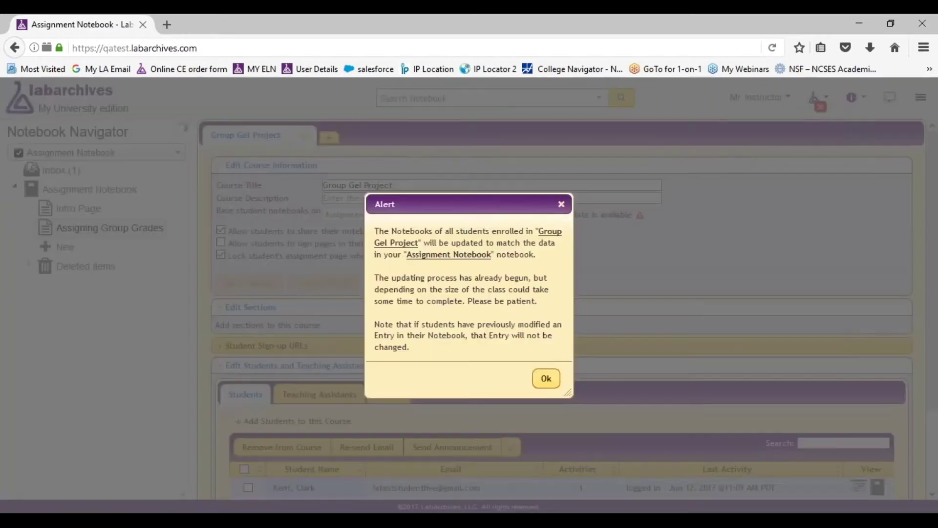
pyautogui.click(545, 379)
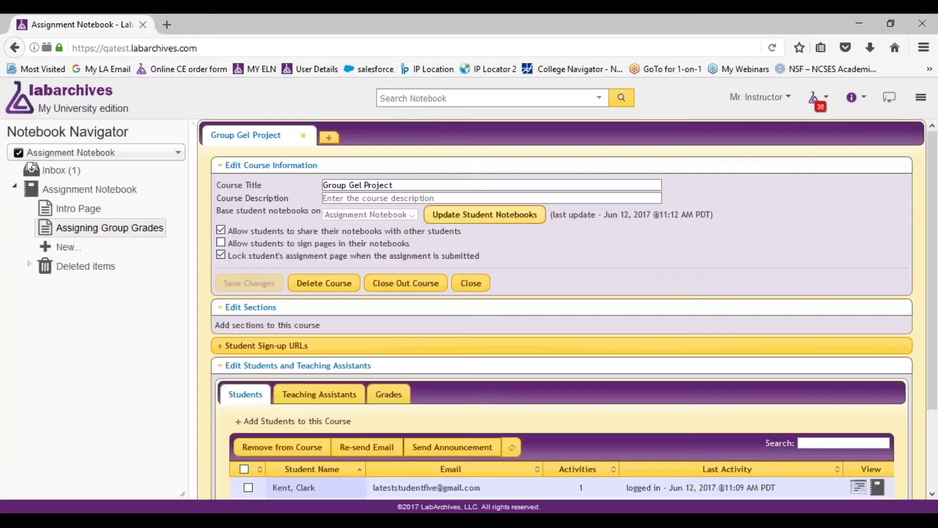
pyautogui.scroll(-4, 552, 387)
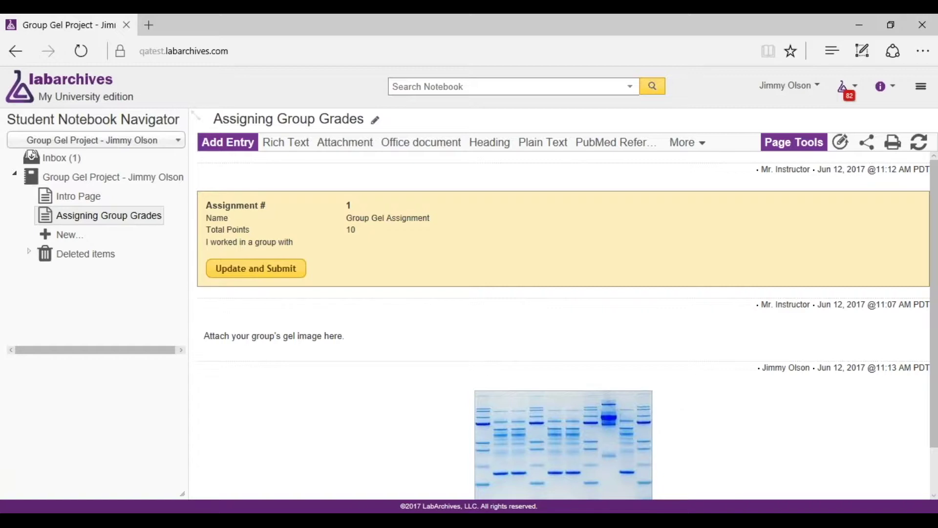
# Try to submit the Group Gel Assignment from the student's notebook with both classmates listed as group members
pyautogui.scroll(-1, 716, 394)
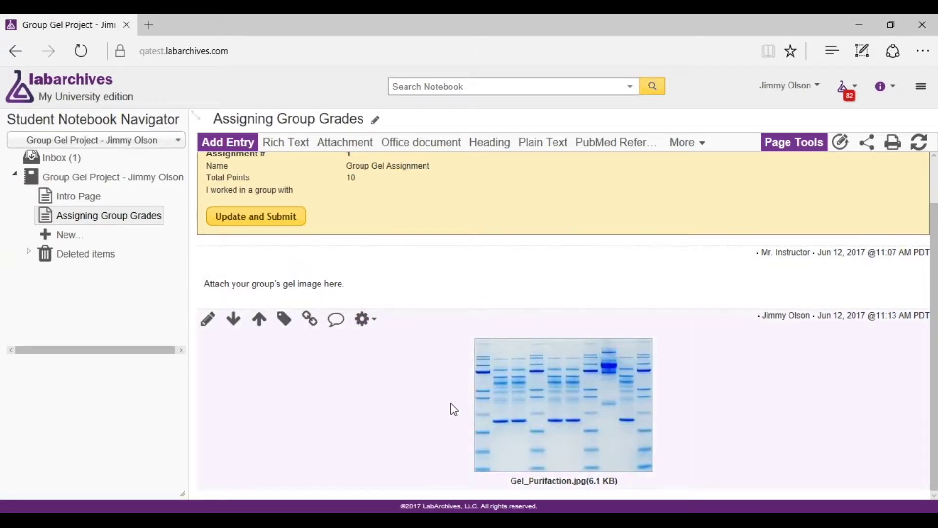
pyautogui.scroll(1, 450, 408)
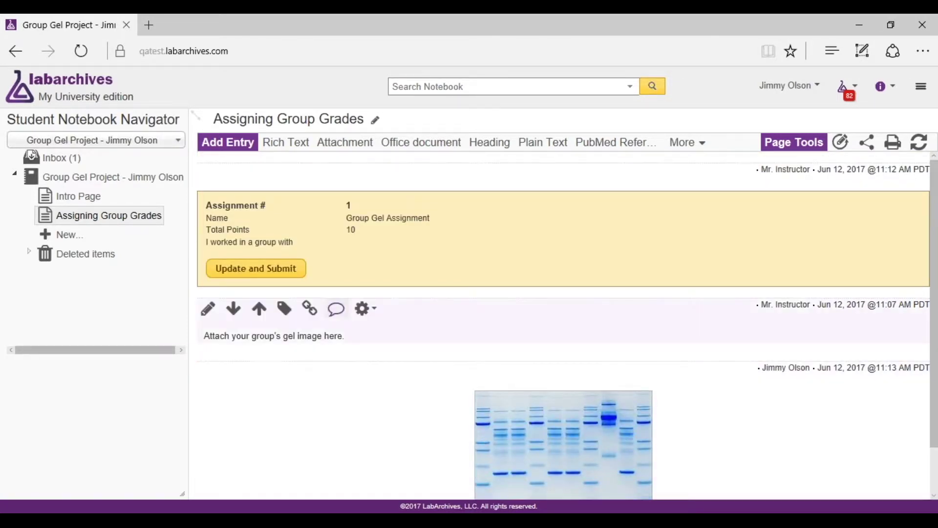
pyautogui.click(257, 269)
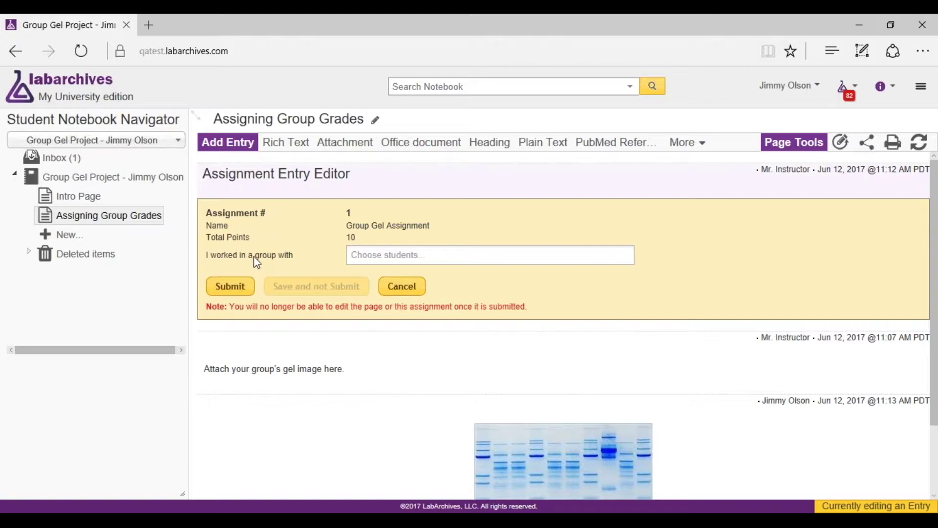
pyautogui.click(375, 255)
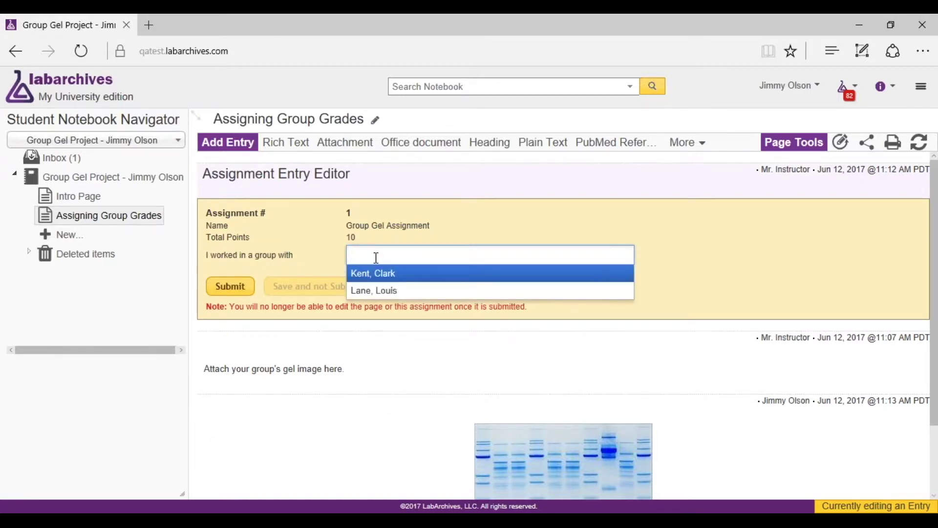
pyautogui.click(385, 281)
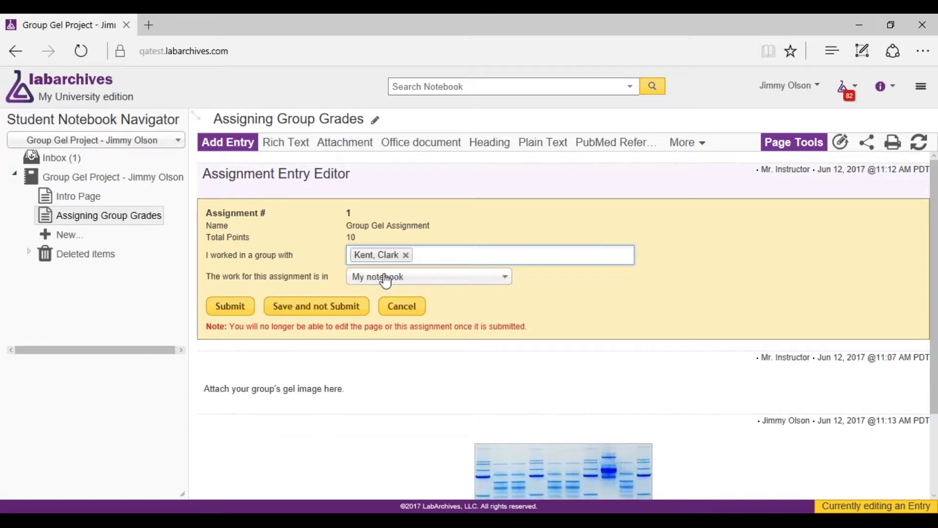
pyautogui.click(436, 255)
pyautogui.click(419, 273)
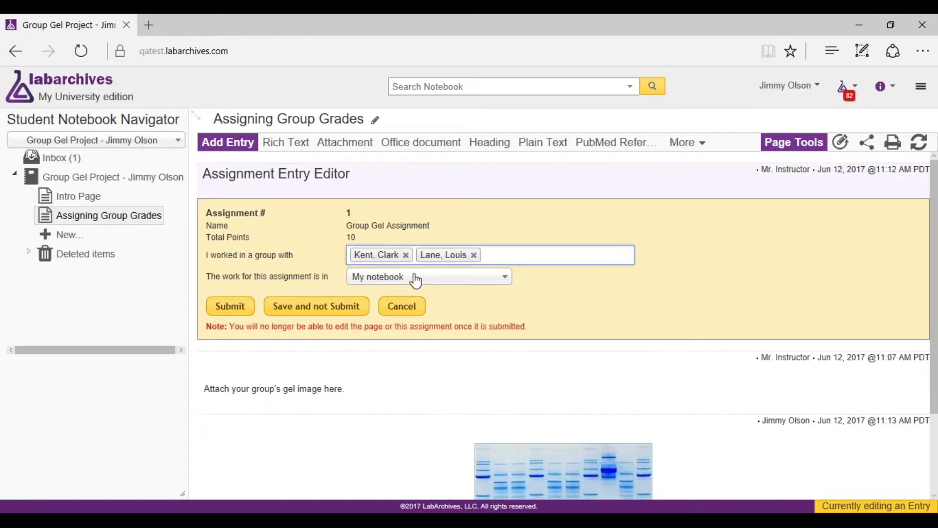
pyautogui.click(230, 308)
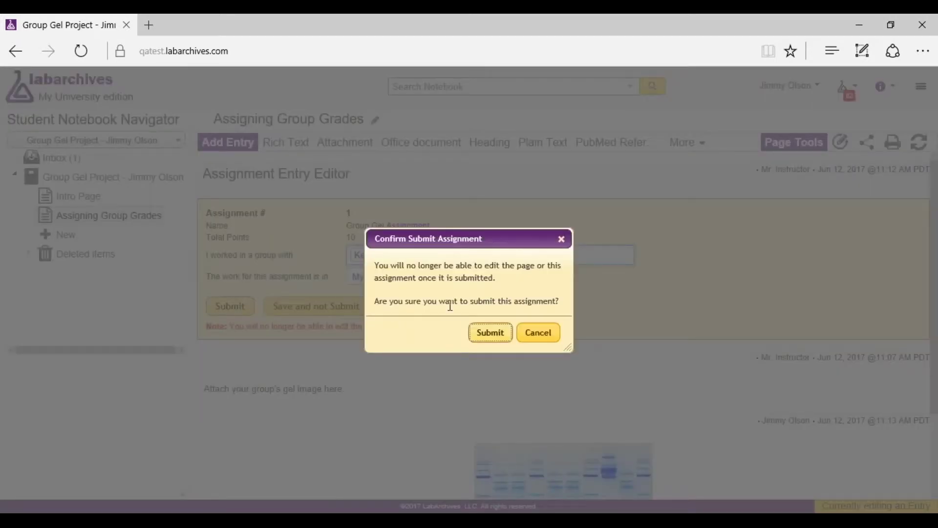
pyautogui.click(490, 333)
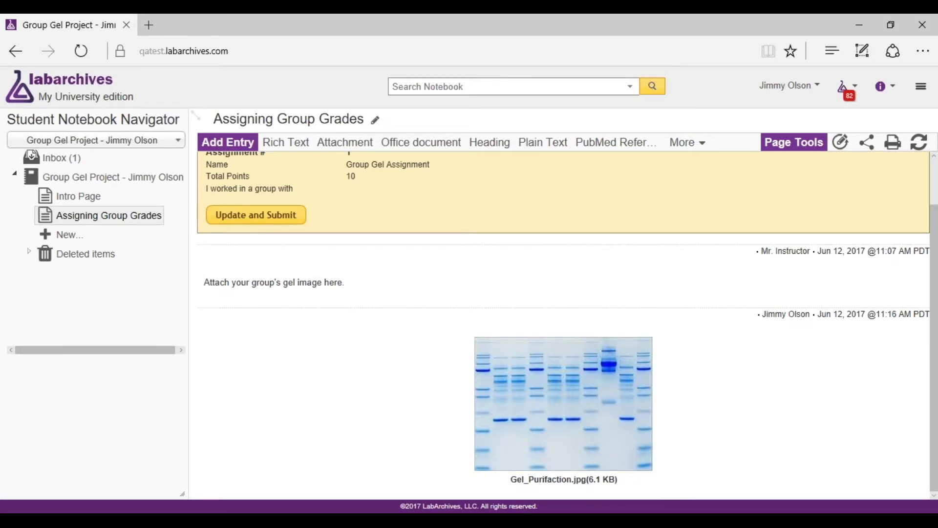
# Add both classmates as group members on the Group Gel Assignment and submit it with the work in My notebook
pyautogui.moveTo(846, 350)
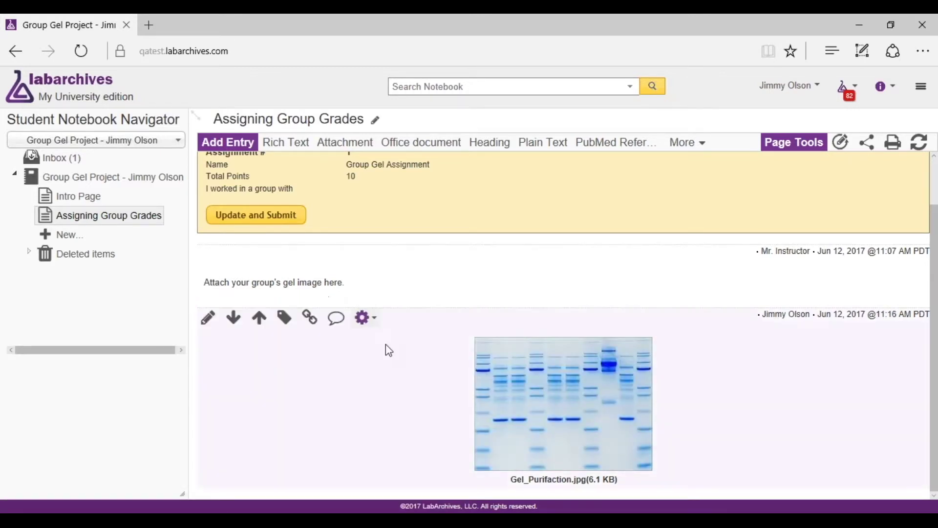
pyautogui.moveTo(532, 434)
pyautogui.moveTo(578, 410)
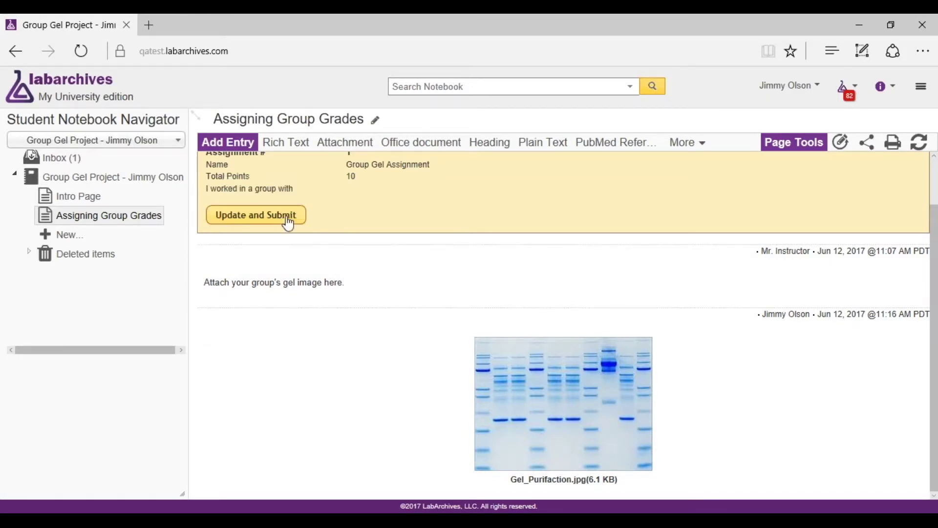
pyautogui.moveTo(426, 253)
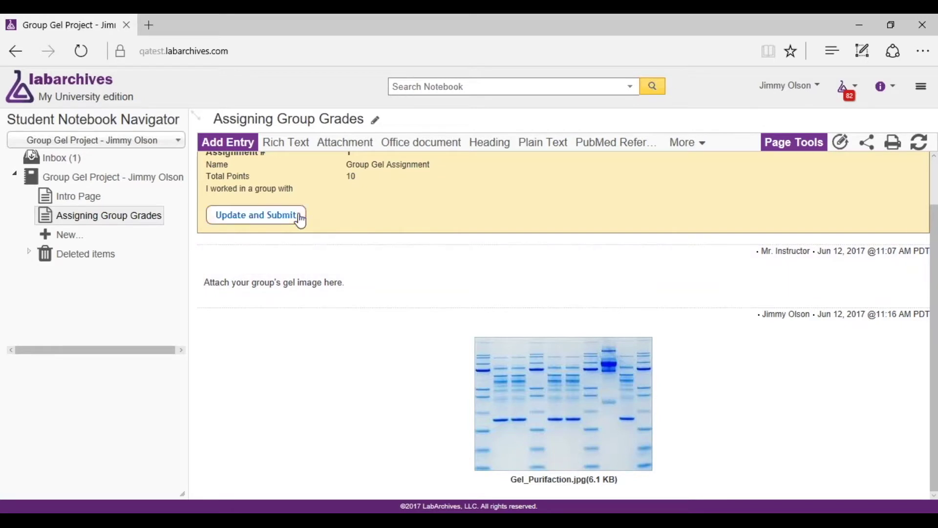
pyautogui.click(300, 217)
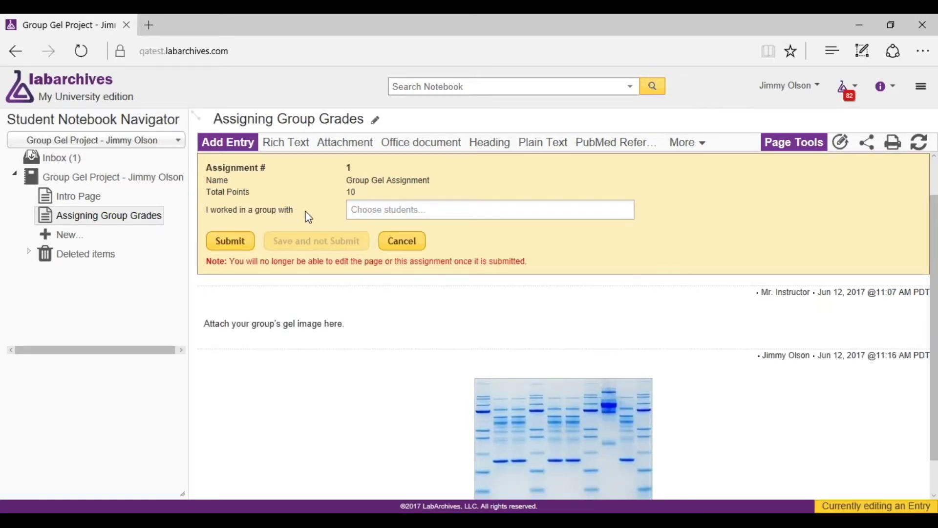
pyautogui.click(369, 213)
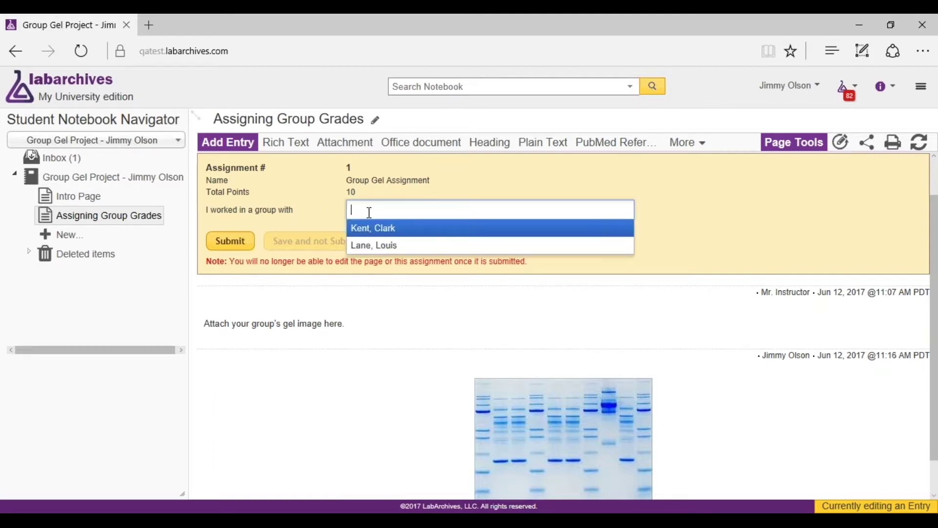
pyautogui.click(385, 238)
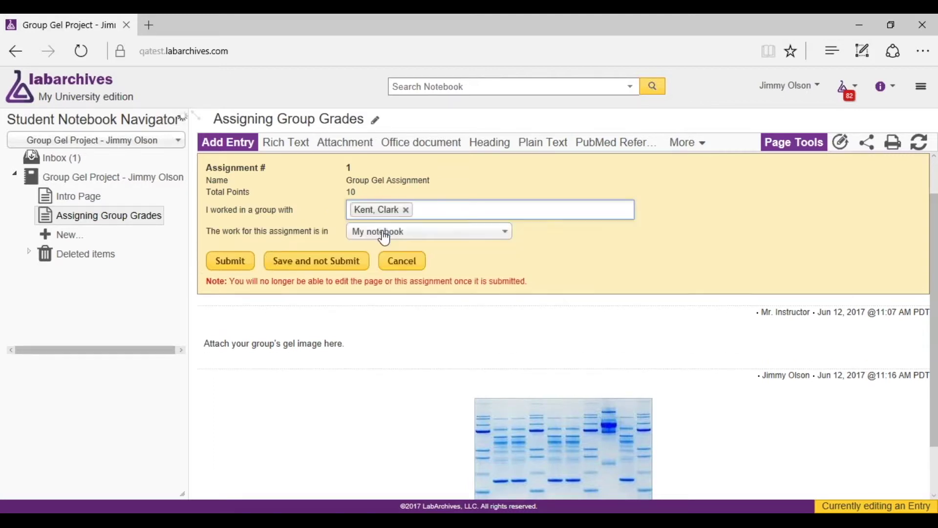
pyautogui.click(467, 206)
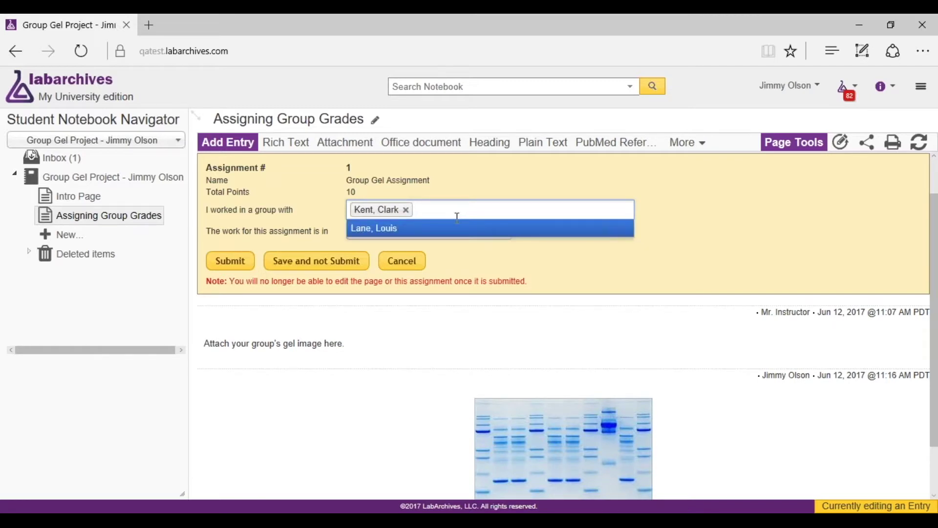
pyautogui.click(455, 228)
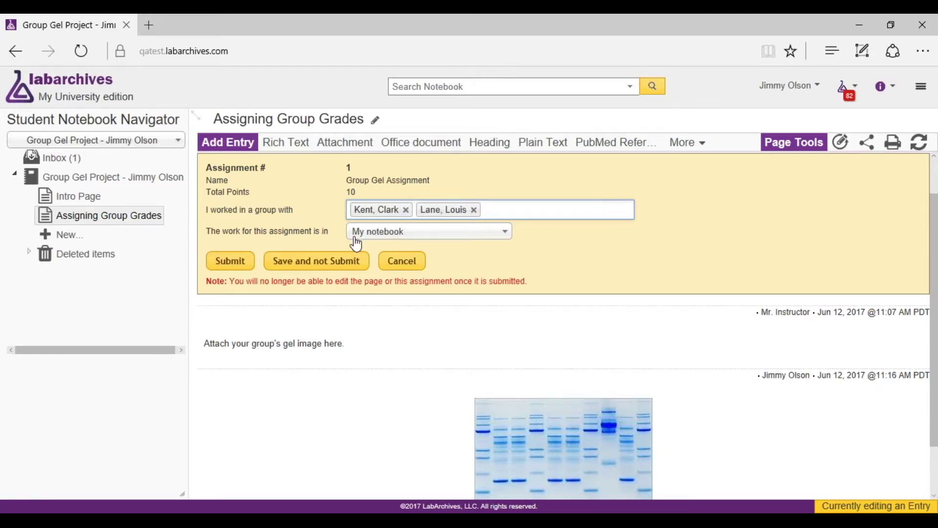
pyautogui.click(249, 263)
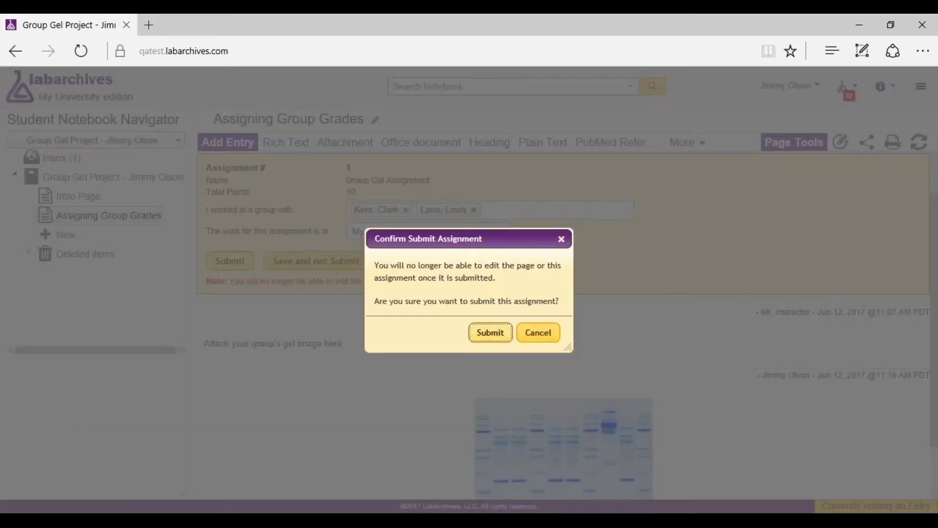
pyautogui.click(490, 333)
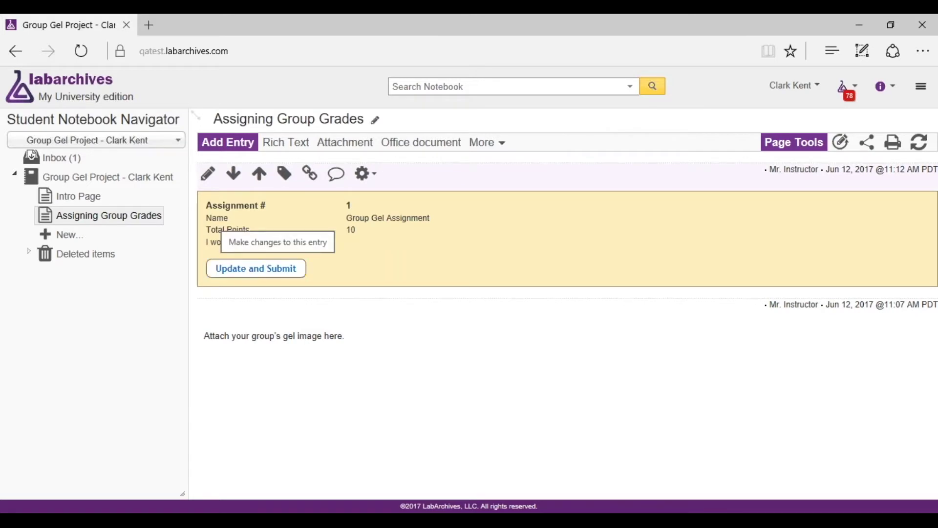
# Open the Group Gel Assignment for submission in this student's notebook and list both classmates as group members
pyautogui.click(256, 268)
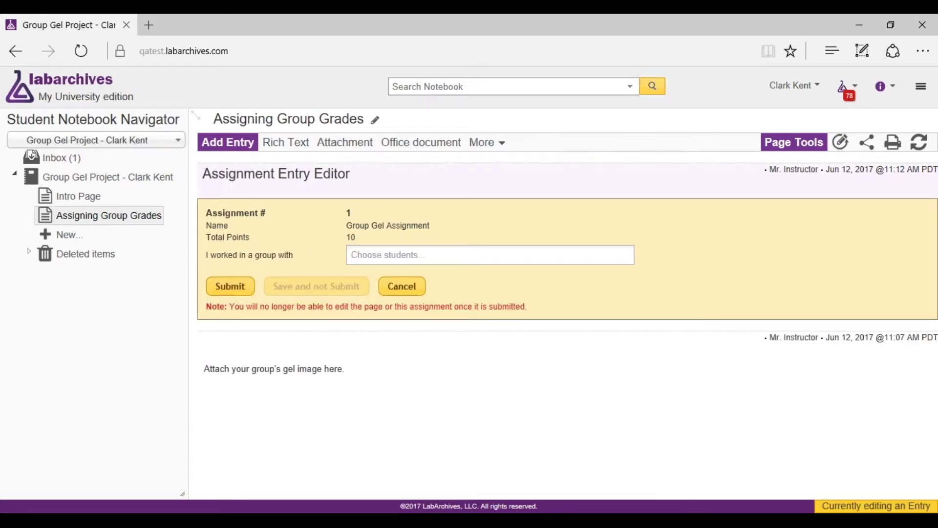
pyautogui.click(358, 256)
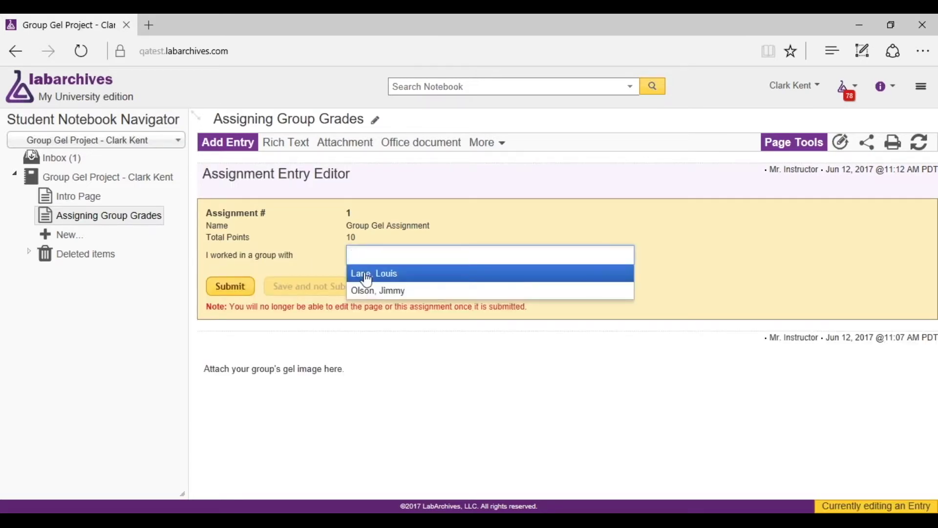
pyautogui.click(367, 274)
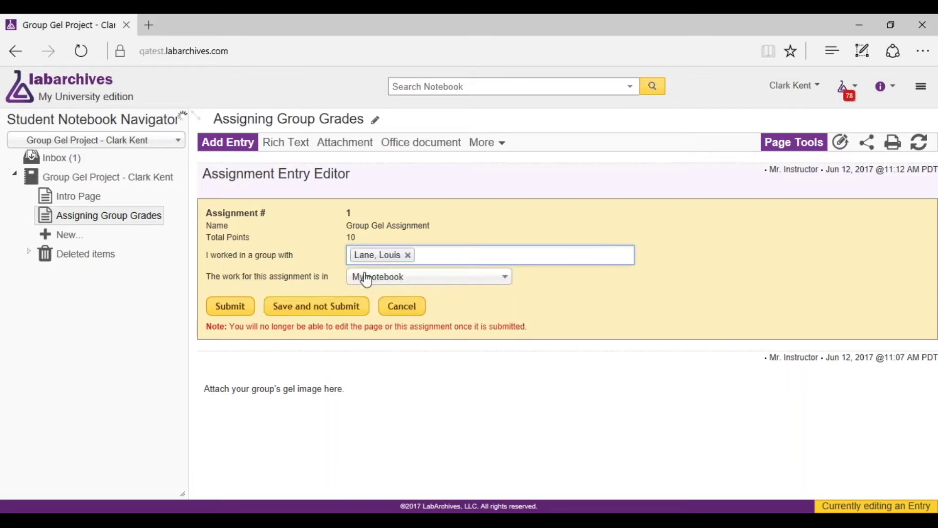
pyautogui.click(438, 256)
pyautogui.click(435, 275)
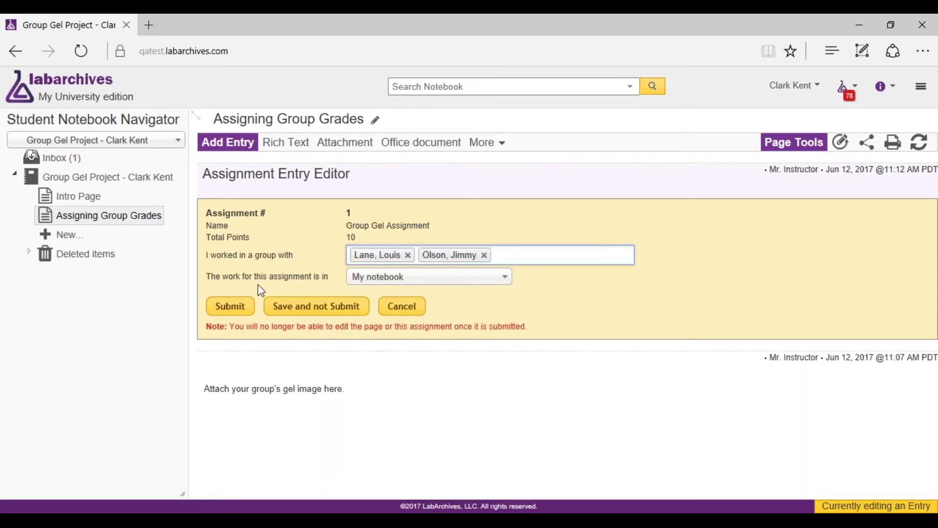
# Set the work location to the notebook of the second listed classmate and submit the assignment with confirmation
pyautogui.click(504, 286)
pyautogui.click(446, 333)
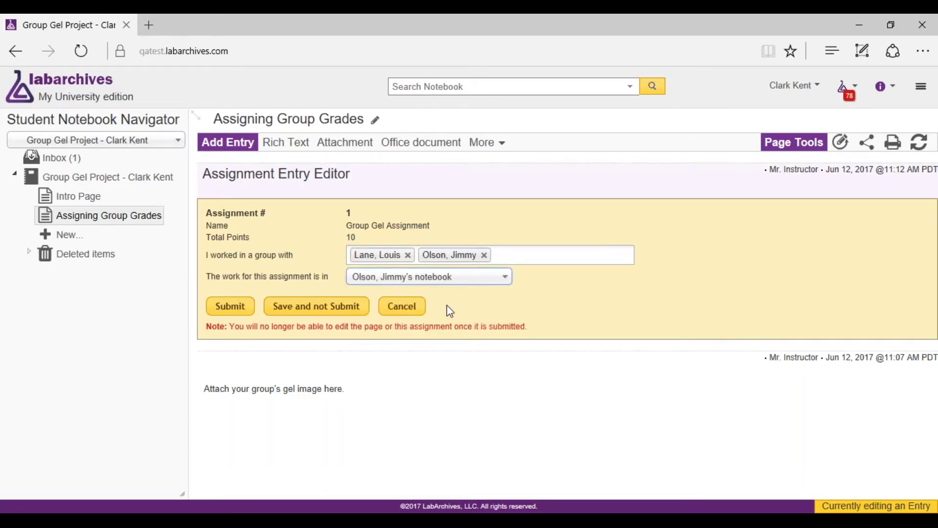
pyautogui.click(224, 309)
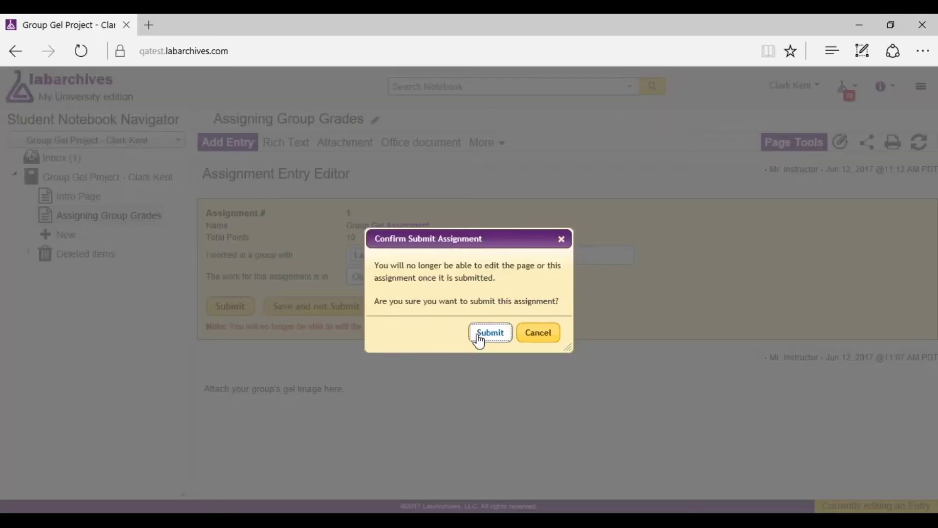
pyautogui.click(478, 334)
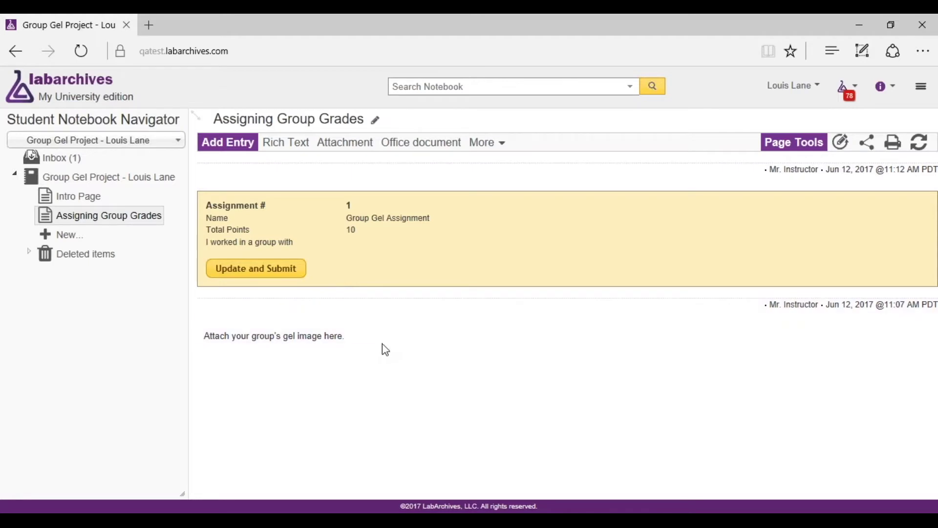
# In the remaining student's notebook, open the Group Gel Assignment for submission and add both classmates as group members
pyautogui.moveTo(384, 340)
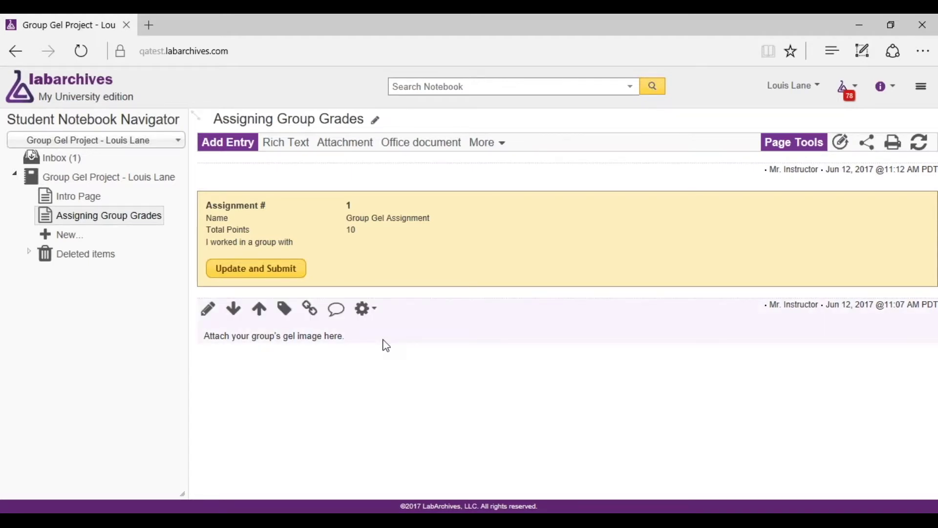
pyautogui.click(280, 276)
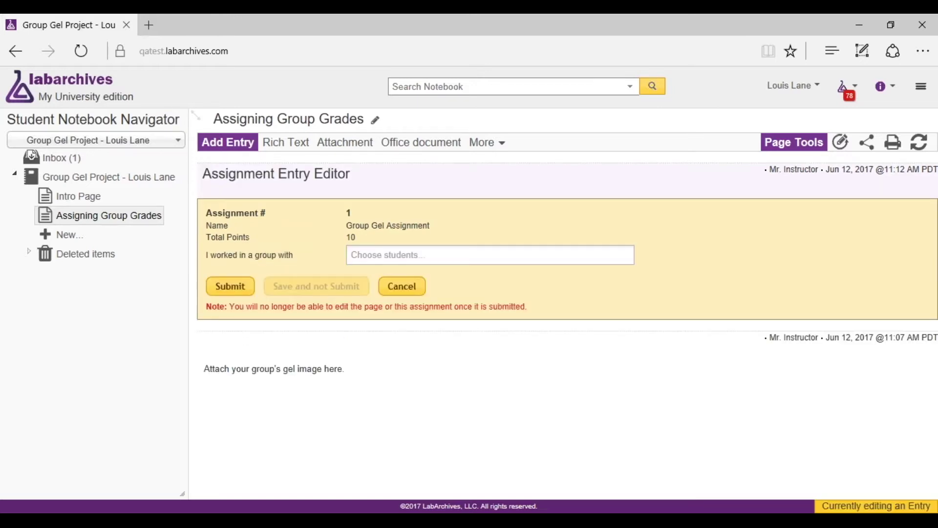
pyautogui.click(376, 257)
pyautogui.press('Return')
pyautogui.click(430, 249)
pyautogui.click(434, 277)
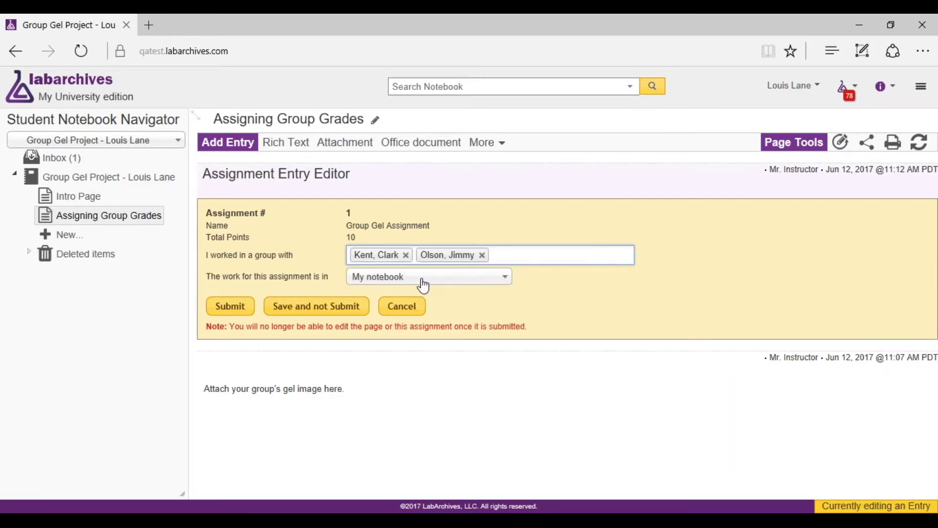
# Choose the second listed classmate's notebook as holding the group's work and submit this student's assignment
pyautogui.click(422, 283)
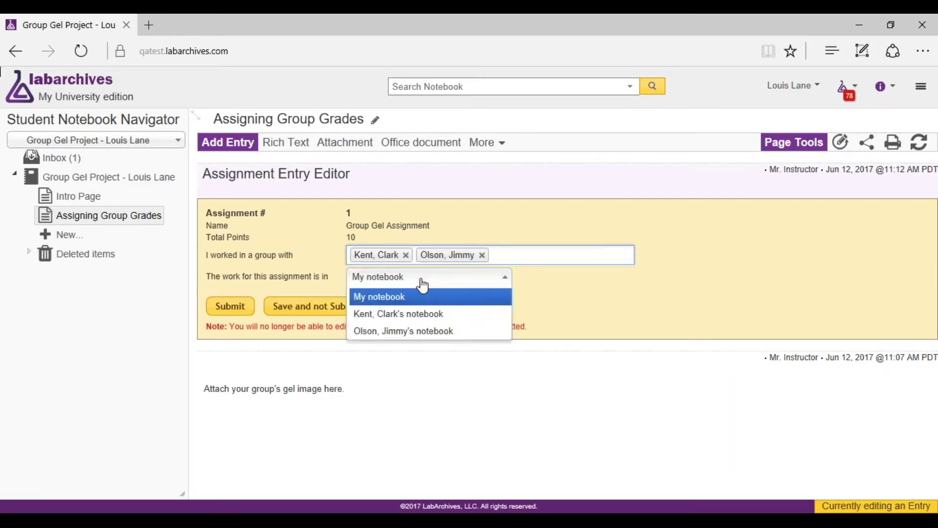
pyautogui.click(432, 331)
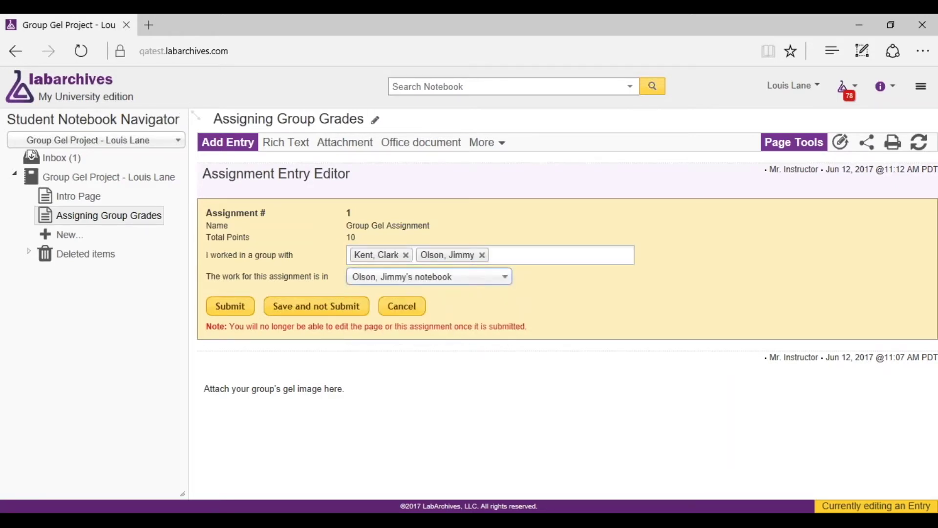
pyautogui.click(237, 306)
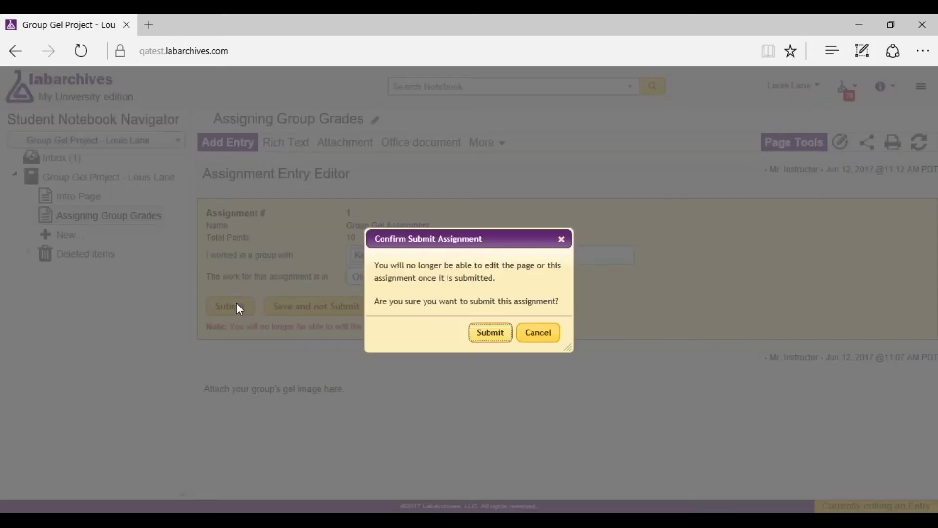
pyautogui.click(486, 333)
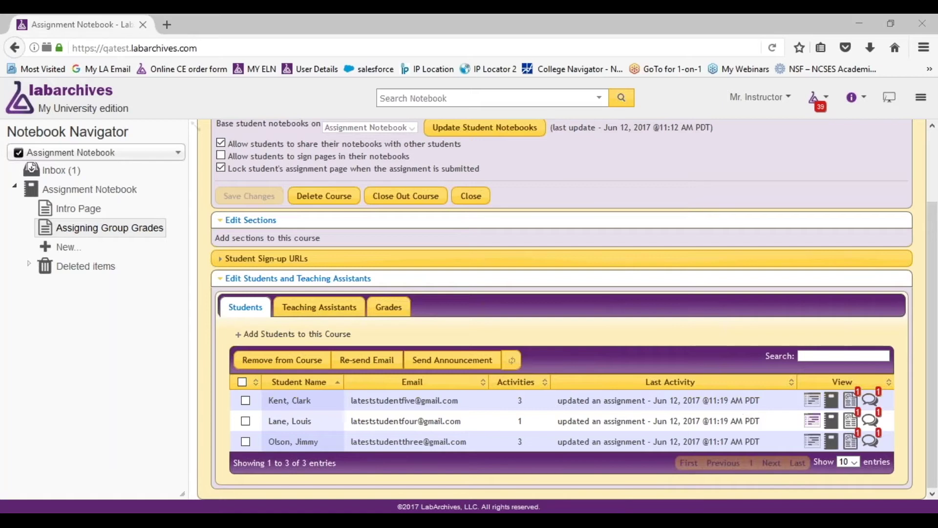
# Open the first student's submitted assignment as instructor and follow it to the notebook holding the group's work to review the gel image
pyautogui.click(853, 405)
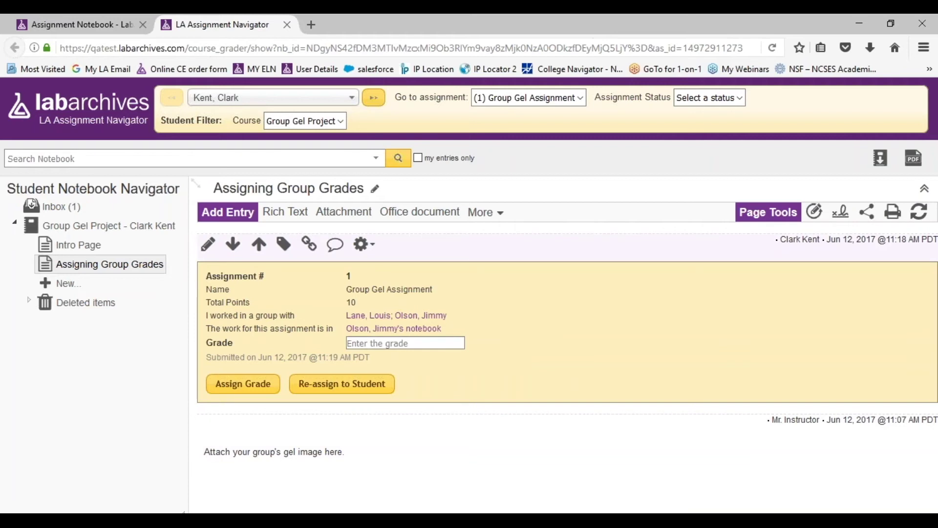
pyautogui.click(385, 330)
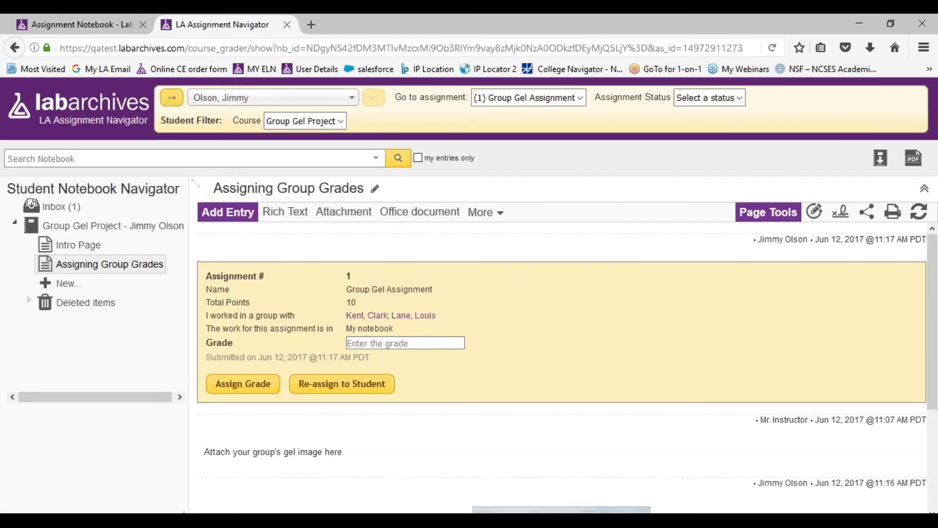
pyautogui.scroll(-1, 501, 415)
pyautogui.scroll(-3, 500, 414)
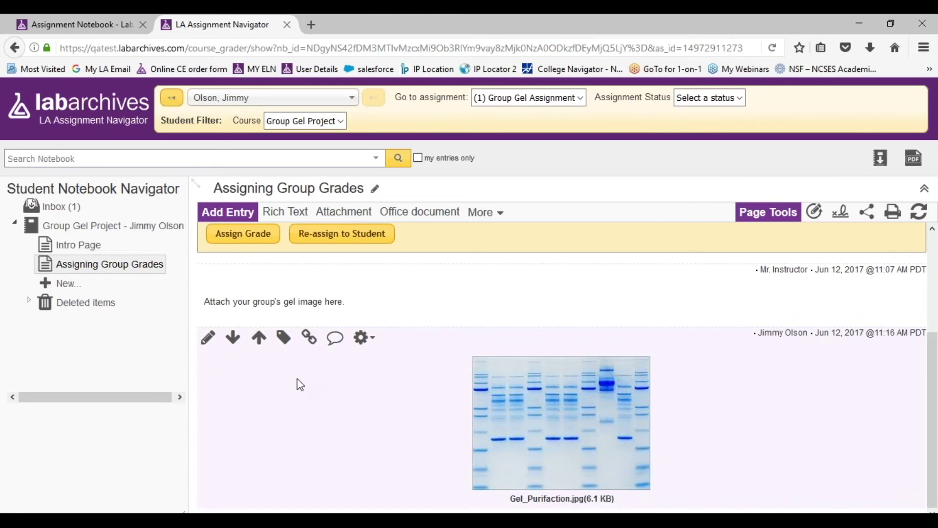
pyautogui.scroll(1, 300, 385)
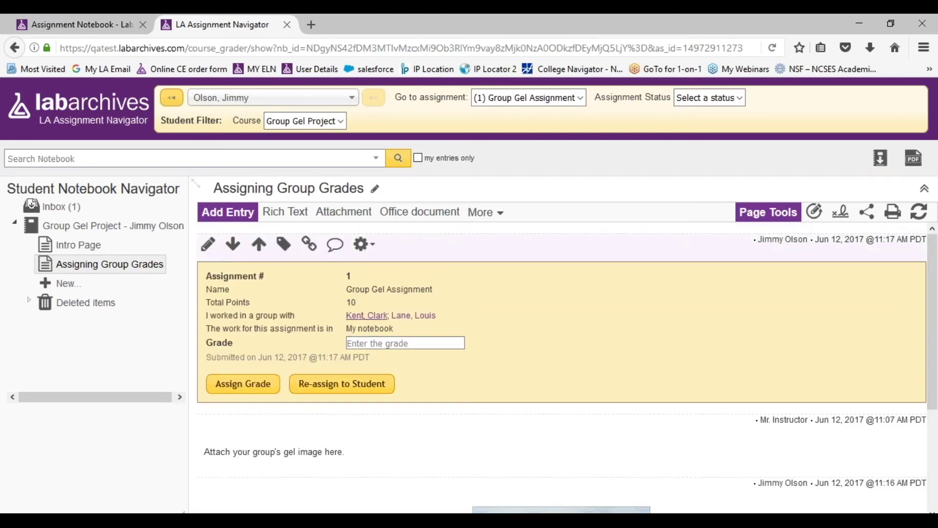
# Grade the Group Gel Assignment with 10 points and assign that grade to the whole group
pyautogui.click(363, 342)
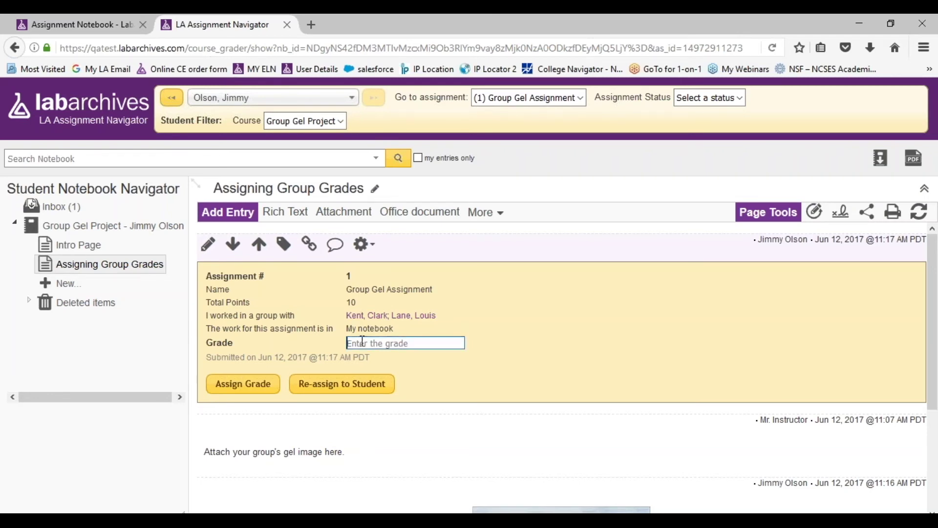
pyautogui.write('10')
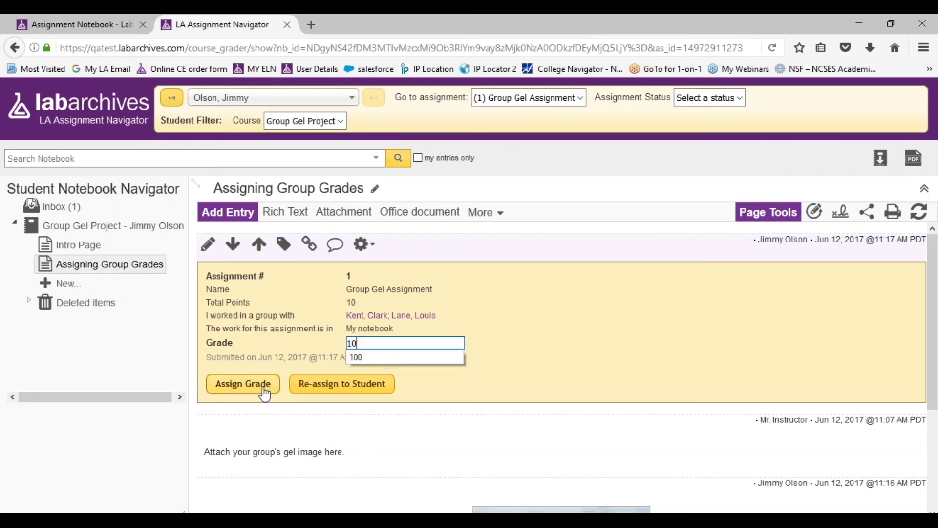
pyautogui.click(265, 389)
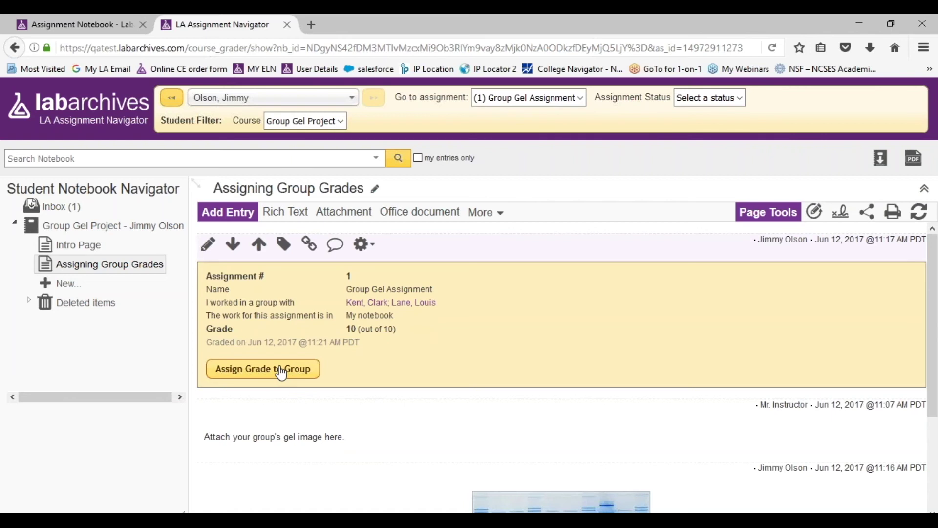
pyautogui.click(281, 370)
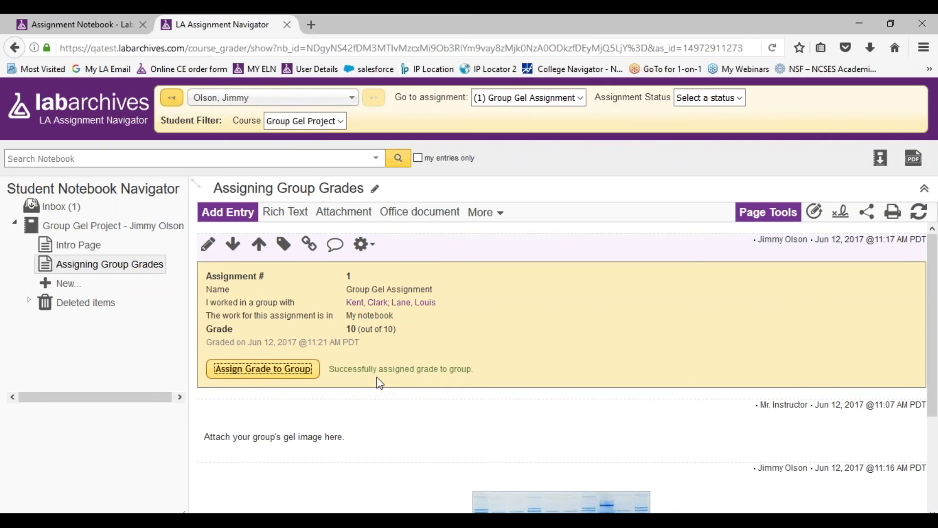
# Close the Assignment Navigator, review the course's Group Gel Assignment grades with graders hidden, and return to the Intro Page
pyautogui.click(286, 25)
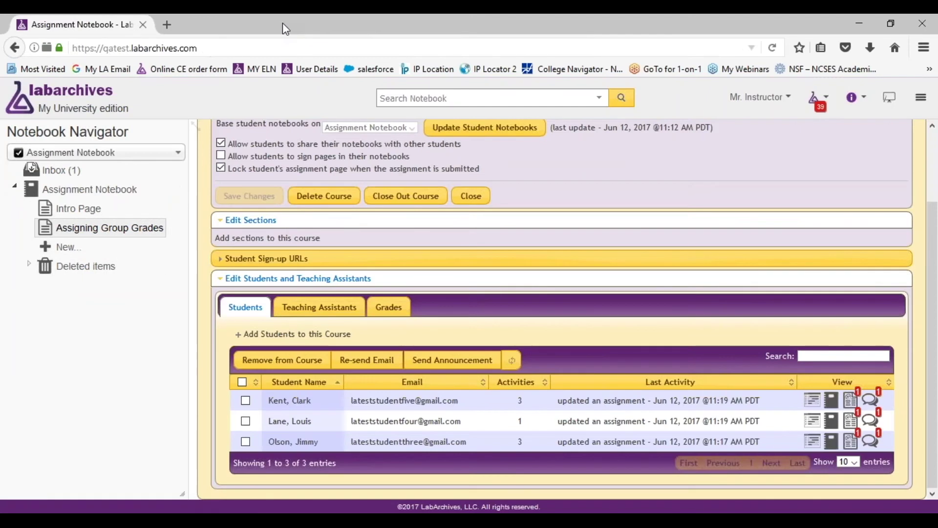
pyautogui.click(396, 315)
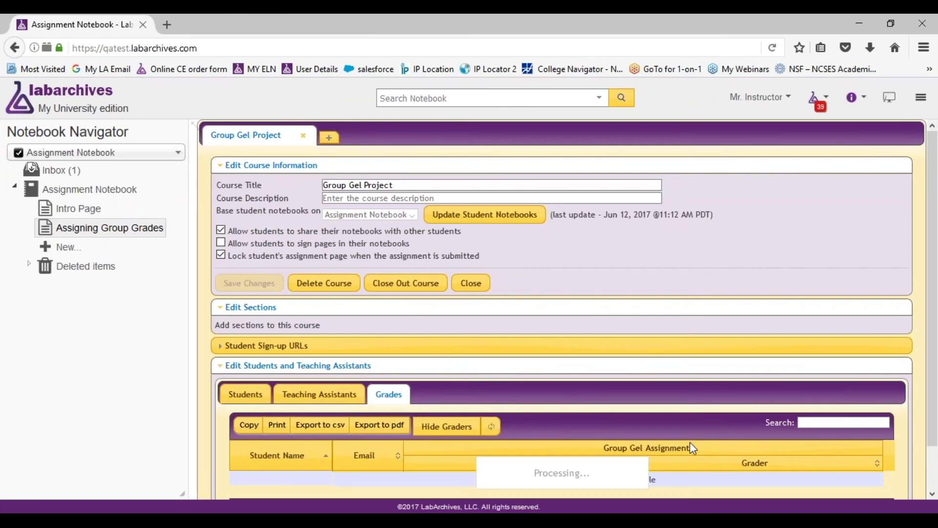
pyautogui.scroll(-3, 598, 415)
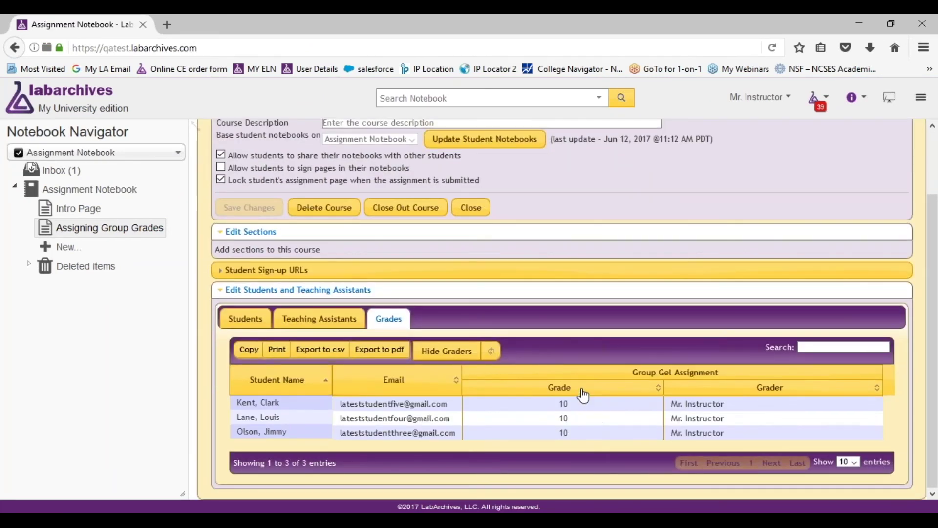
pyautogui.click(448, 354)
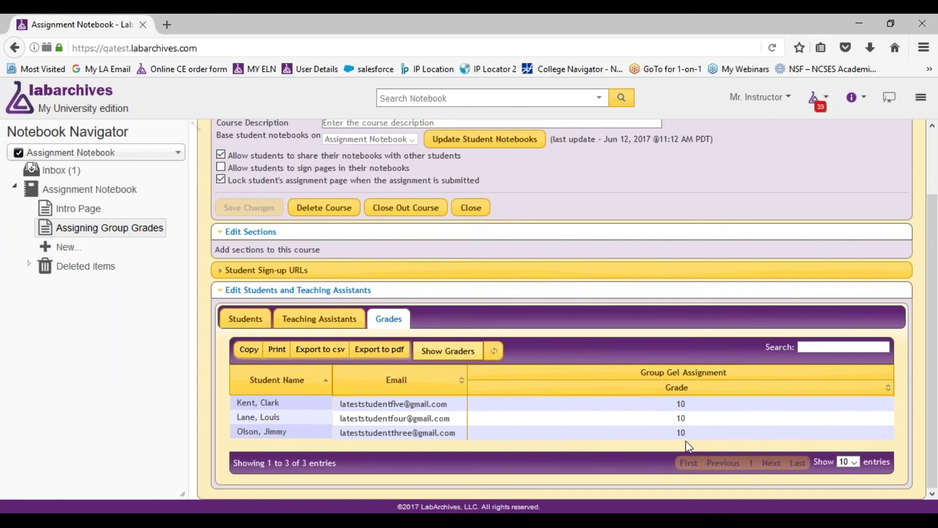
pyautogui.click(59, 213)
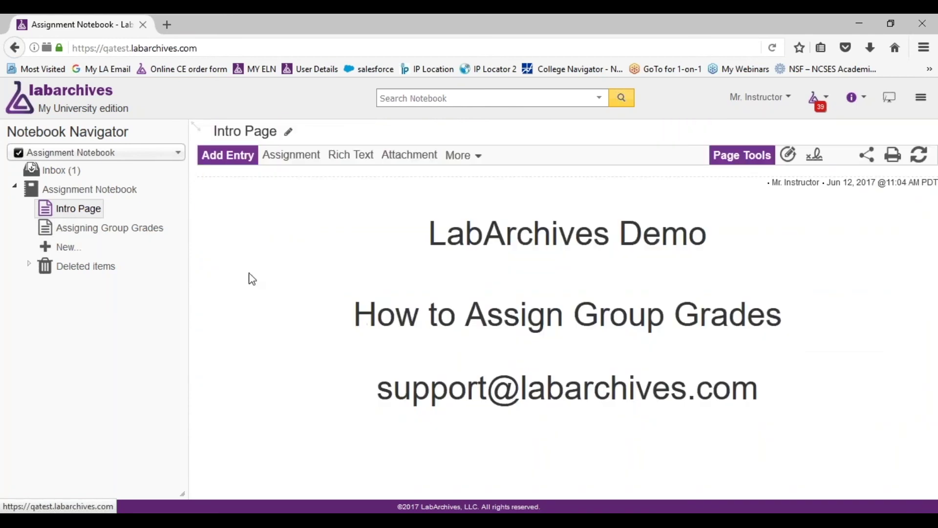